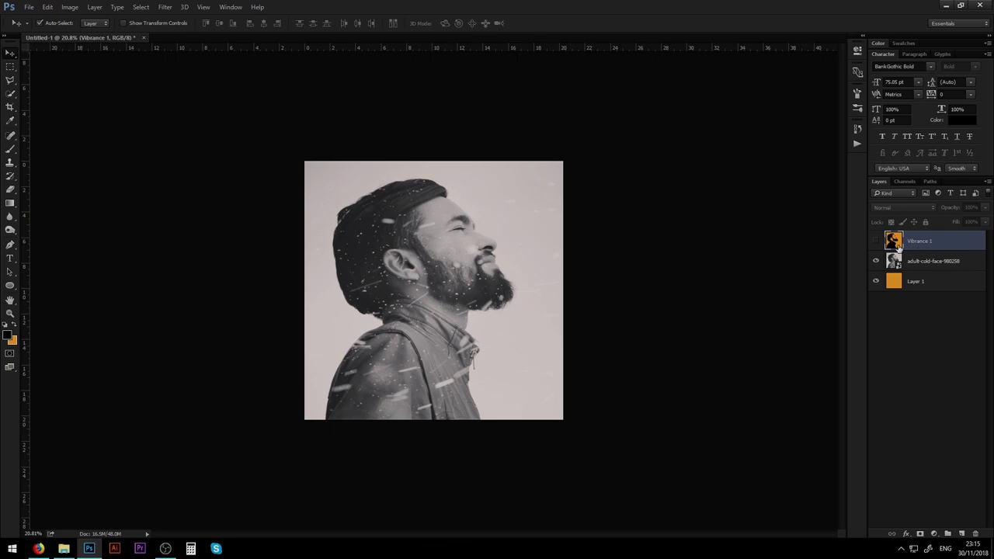
# - Compare the finished two-color design with the original photo by toggling the Vibrance 1 layer's visibility
pyautogui.click(876, 241)
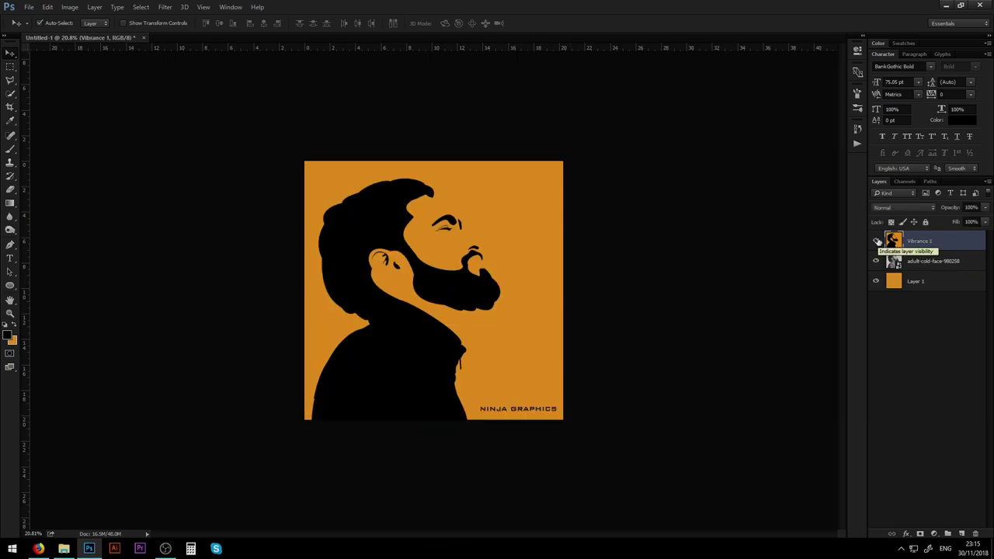
pyautogui.click(876, 240)
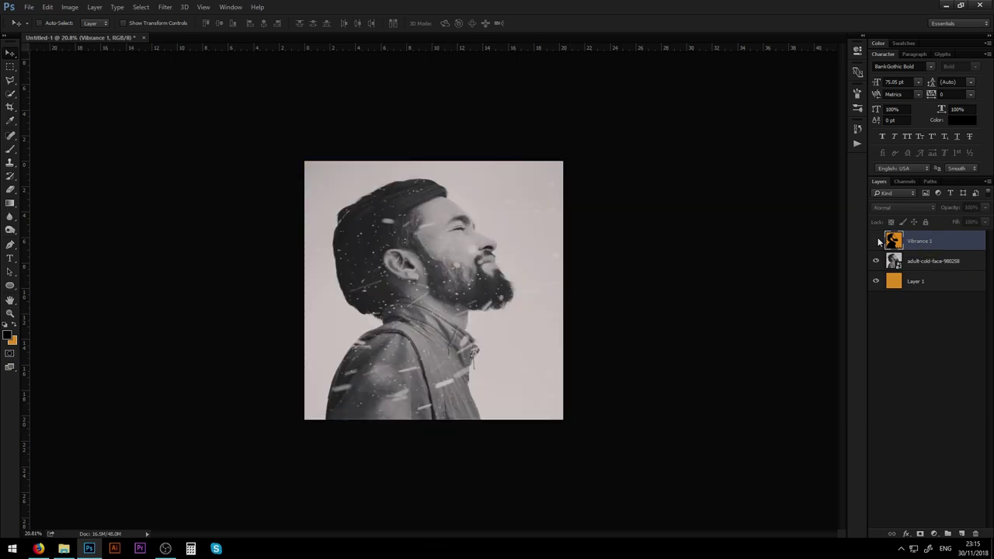
# - Create a new transparent document 2400 pixels wide and 2400 pixels high
pyautogui.hotkey('ctrl', 'n')
pyautogui.doubleClick(633, 253)
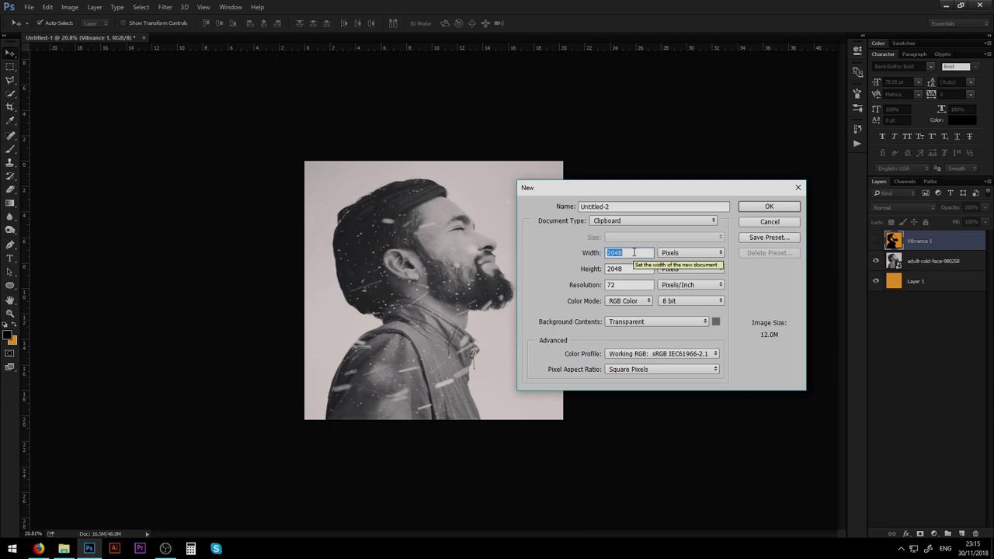
pyautogui.write('2400')
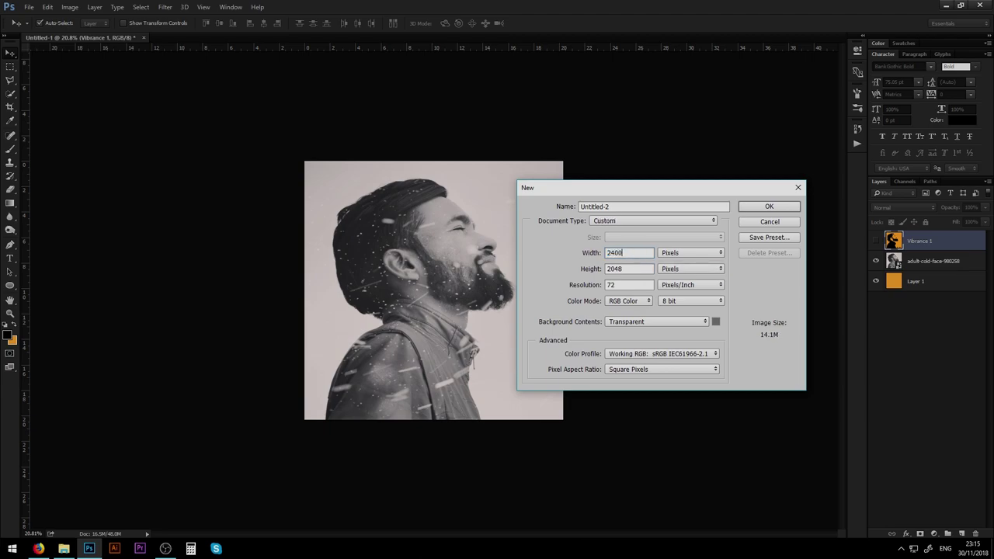
pyautogui.press('Tab')
pyautogui.write('2400')
pyautogui.press('Return')
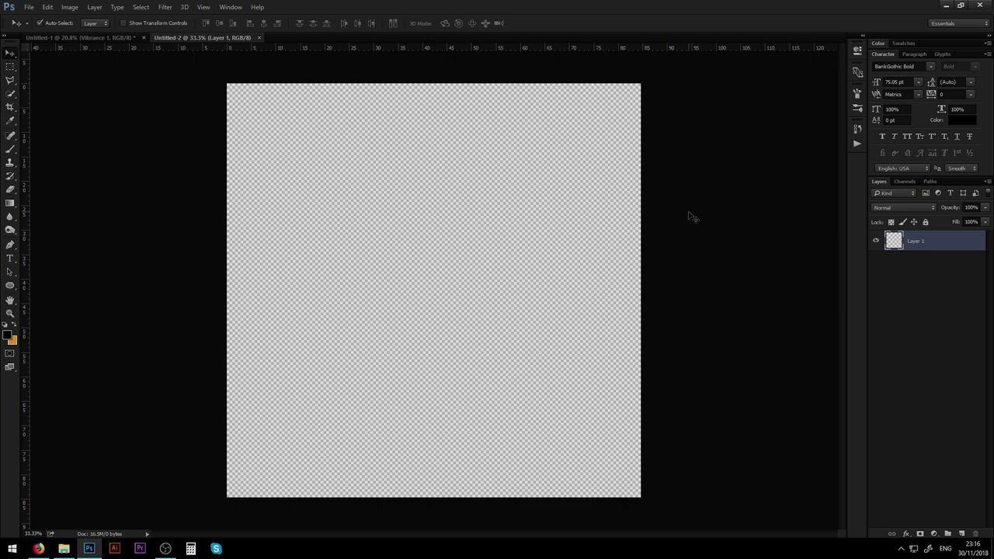
pyautogui.press('n')
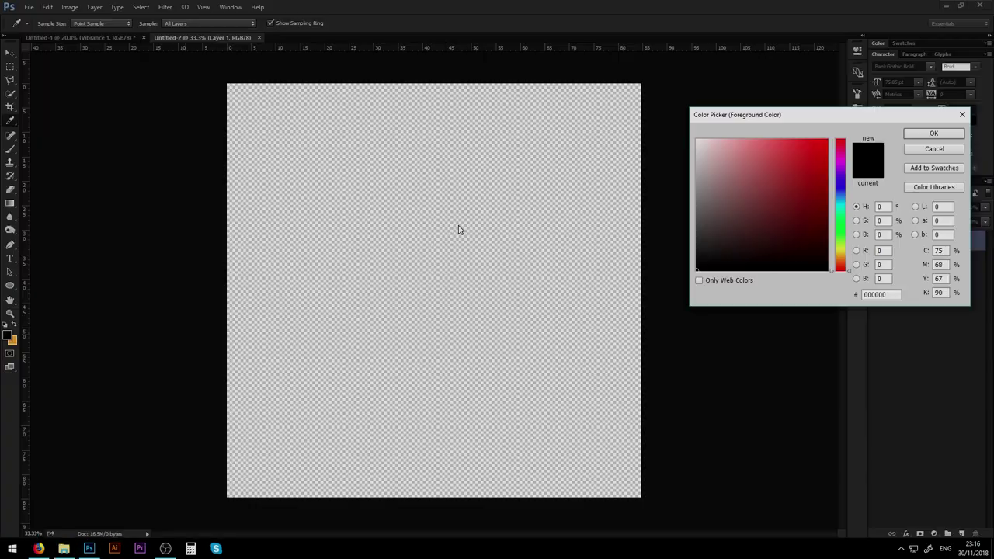
pyautogui.hotkey('alt', 'Tab')
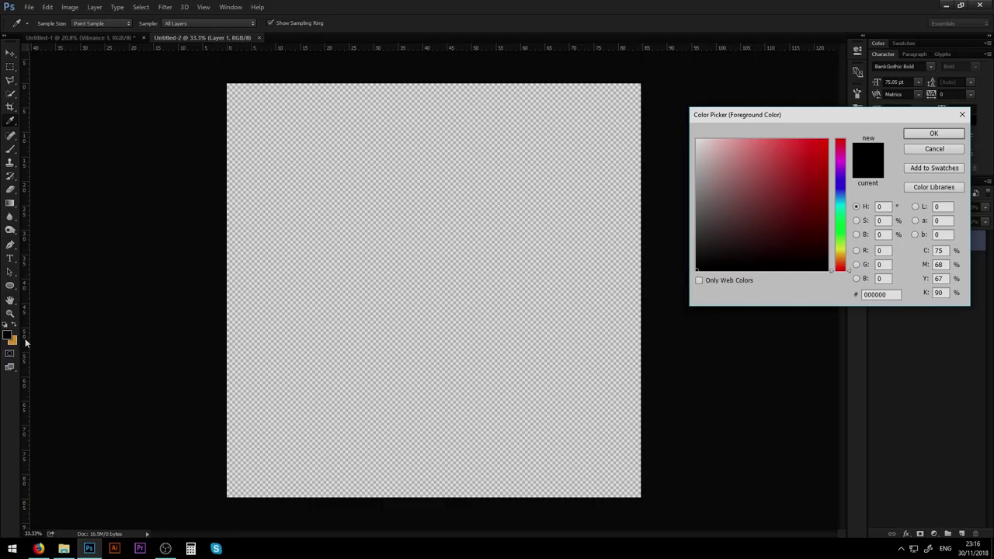
pyautogui.click(934, 149)
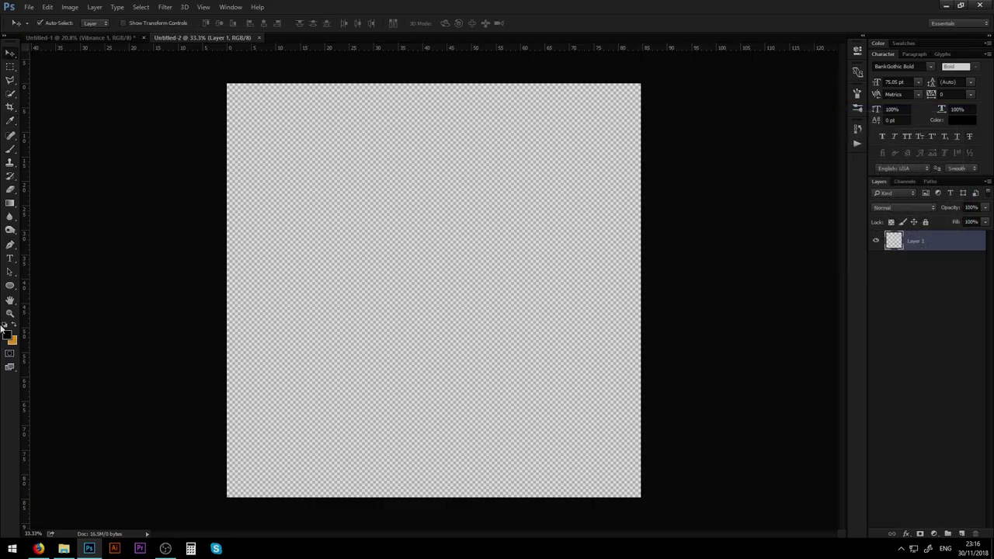
# - Make yellow #faa516 the foreground color and fill Layer 1 with it
pyautogui.press('x')
pyautogui.click(7, 333)
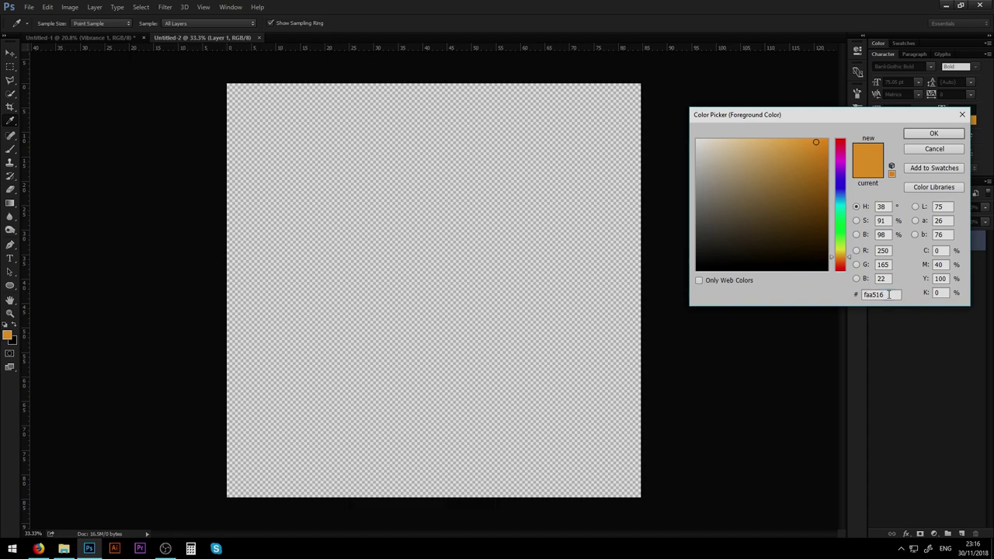
pyautogui.click(889, 295)
pyautogui.click(924, 133)
pyautogui.press('v')
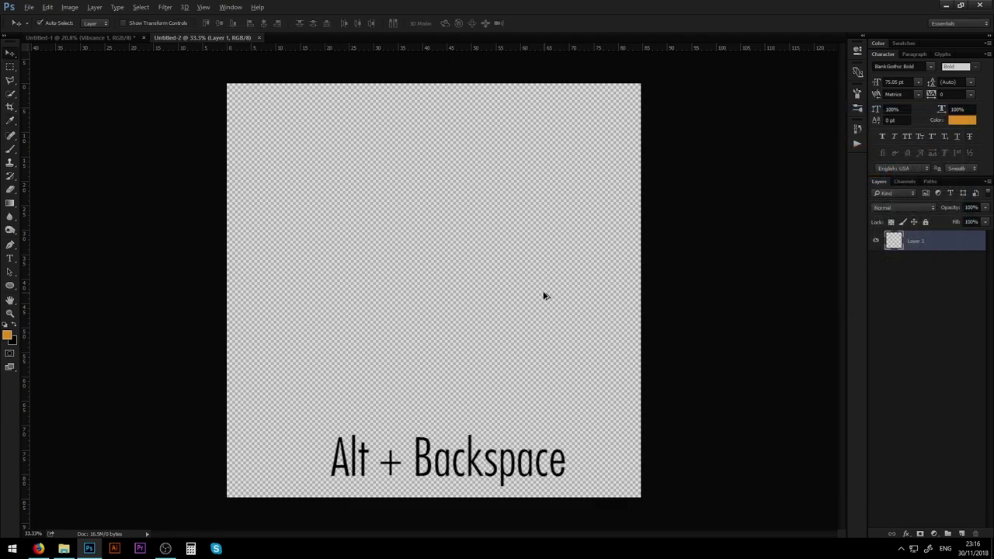
pyautogui.hotkey('alt', 'BackSpace')
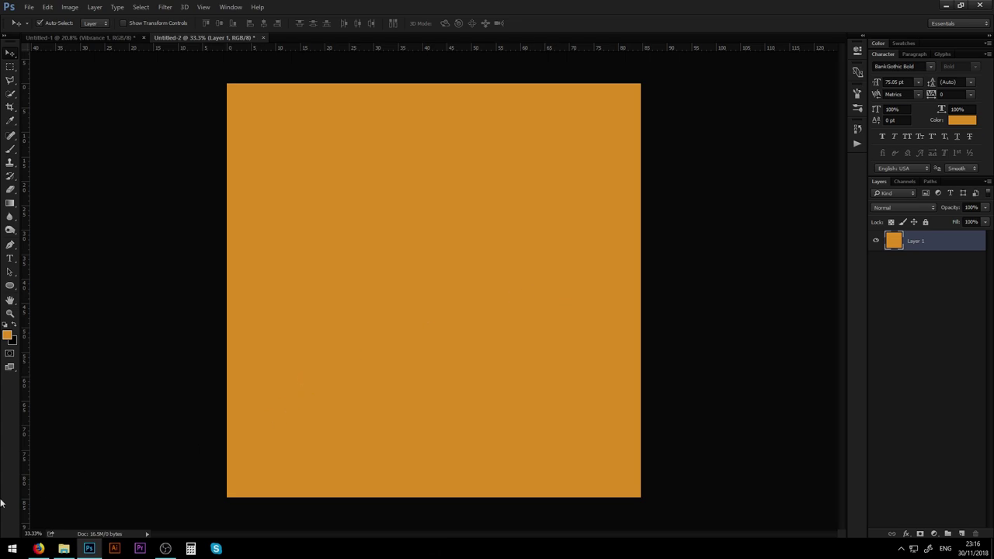
# - Switch to Firefox and place the downloaded photo adult-cold-face-980258.jpg into the new Photoshop document
pyautogui.moveTo(38, 548)
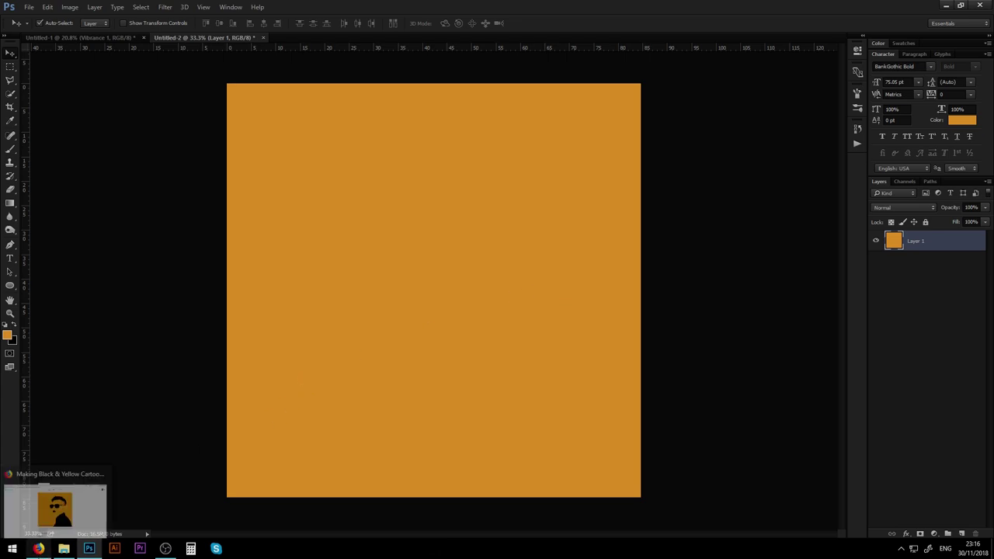
pyautogui.click(38, 548)
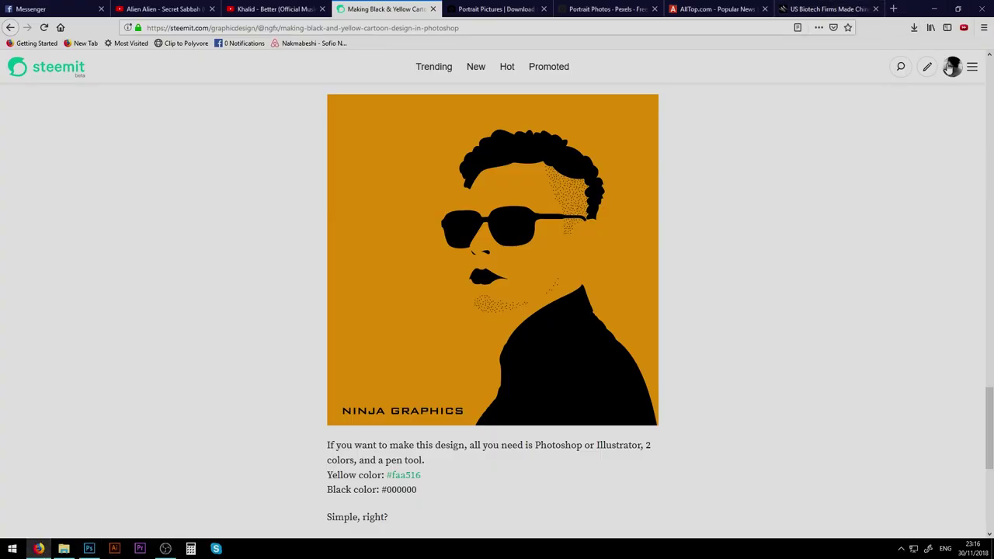
pyautogui.click(913, 27)
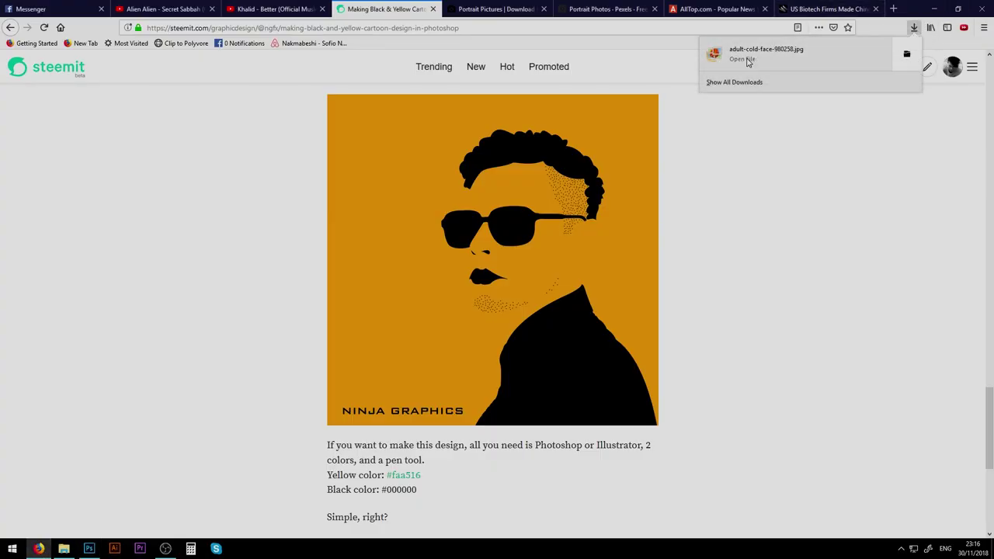
pyautogui.moveTo(766, 53); pyautogui.dragTo(171, 362)
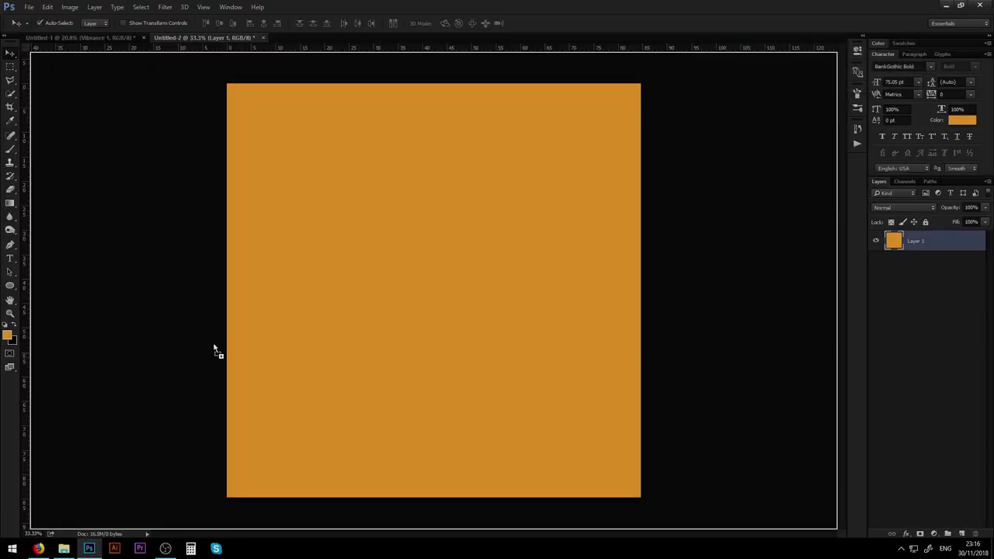
pyautogui.moveTo(213, 348); pyautogui.dragTo(485, 285)
# - Scale the placed photo to about 74.4% and align its lower edge with the bottom of the canvas
pyautogui.moveTo(640, 152); pyautogui.dragTo(730, 95)
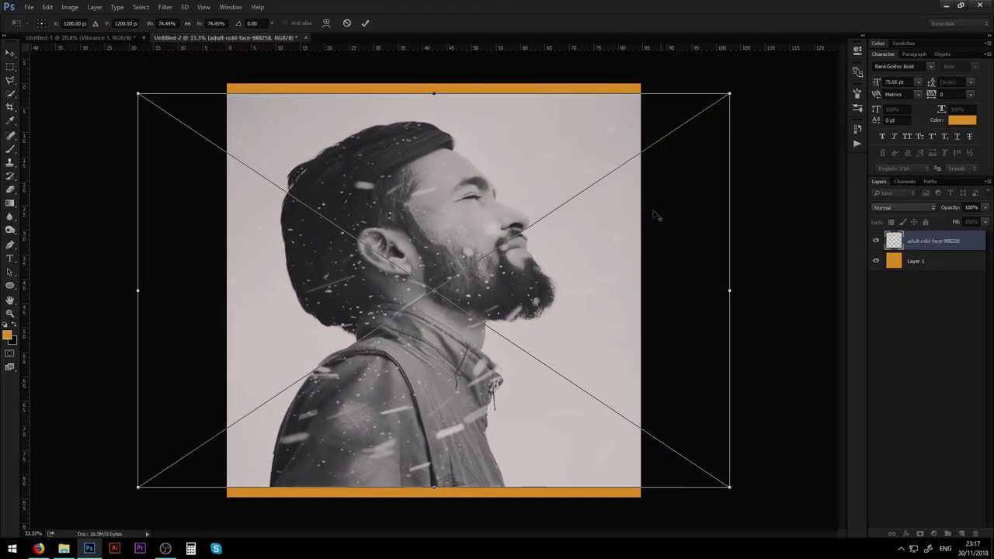
pyautogui.moveTo(612, 279); pyautogui.dragTo(609, 284)
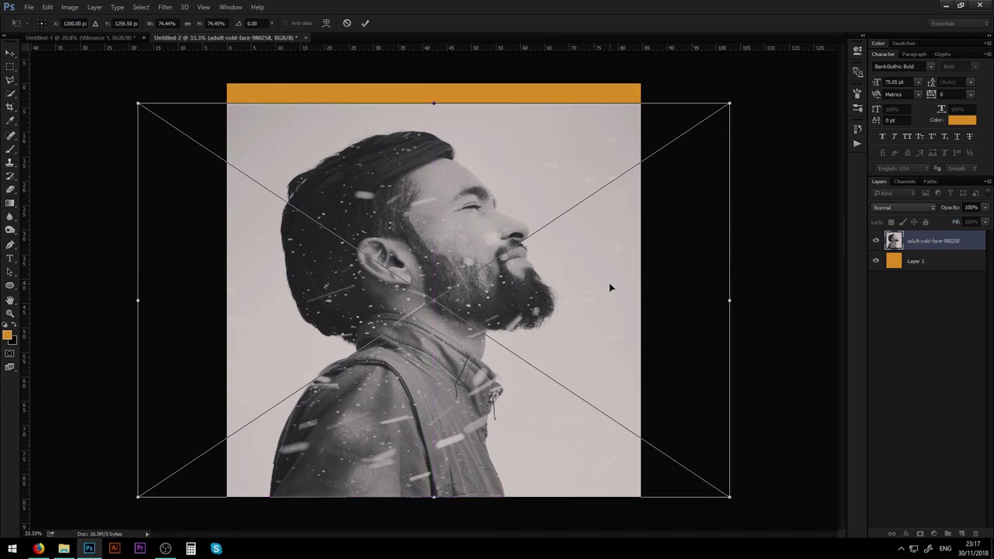
pyautogui.press('Return')
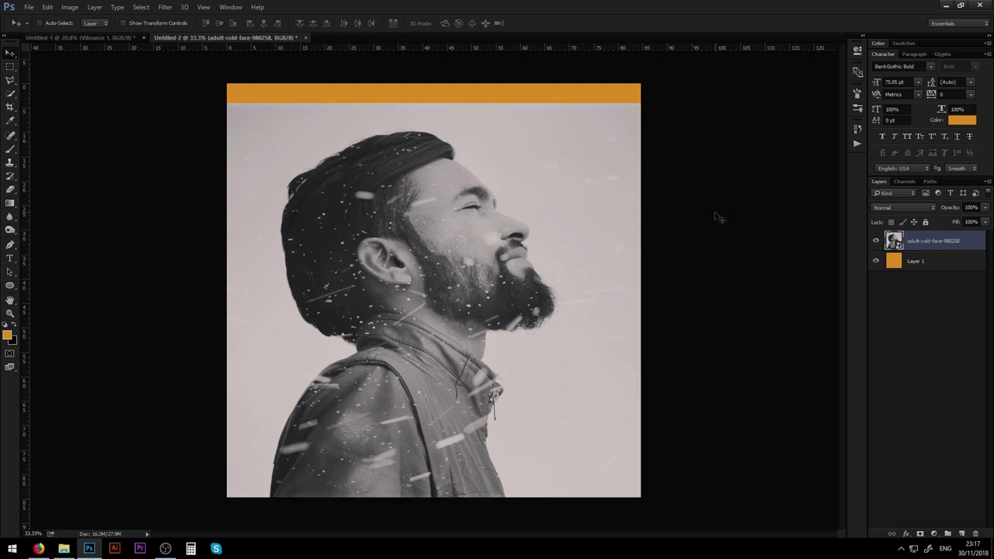
# - Add a new layer named Black above the photo
pyautogui.hotkey('ctrl', 'shift', 'n')
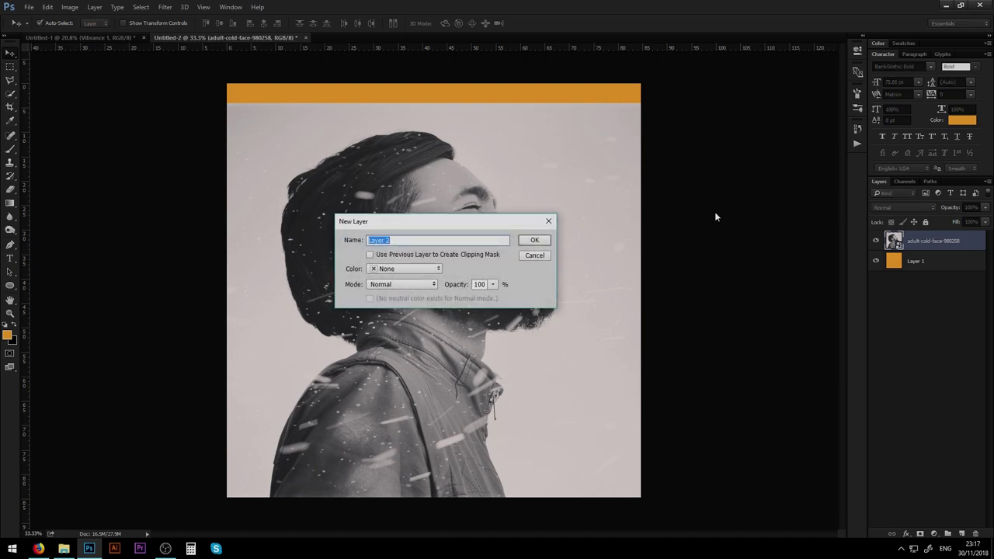
pyautogui.write('Black')
pyautogui.press('Return')
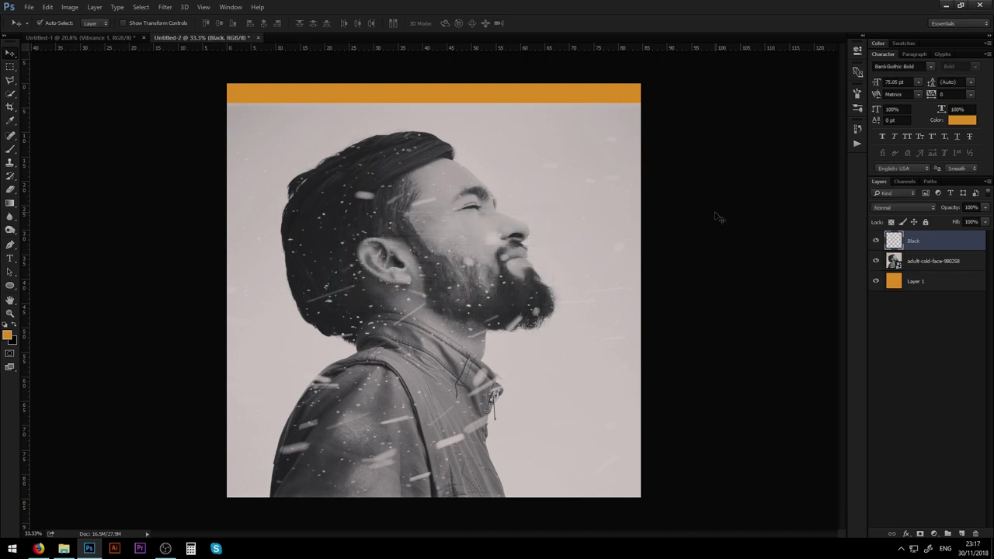
# - Start a Pen path below the canvas at the jacket's back edge and trace the lower sleeve outline
pyautogui.press('p')
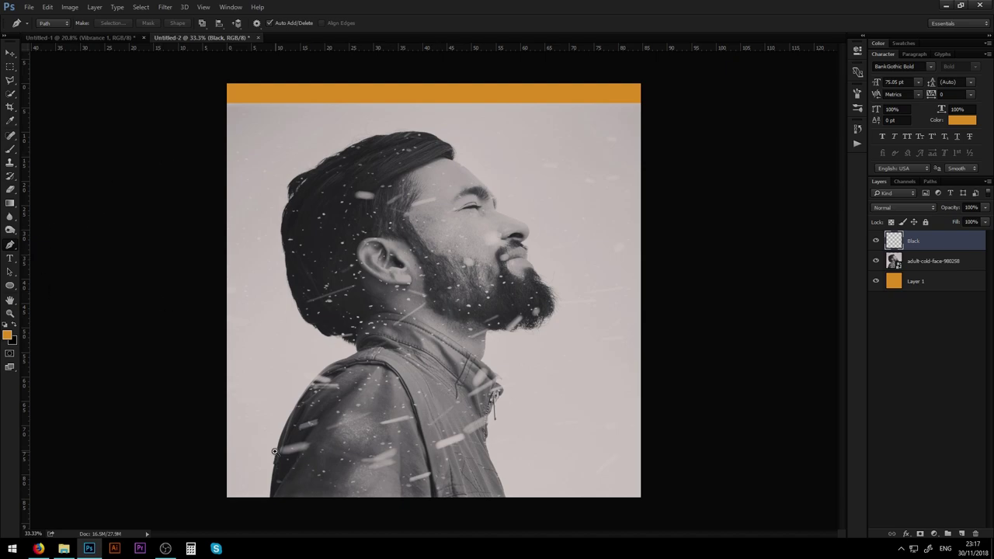
pyautogui.scroll(4, 271, 448)
pyautogui.moveTo(239, 416); pyautogui.dragTo(413, 343)
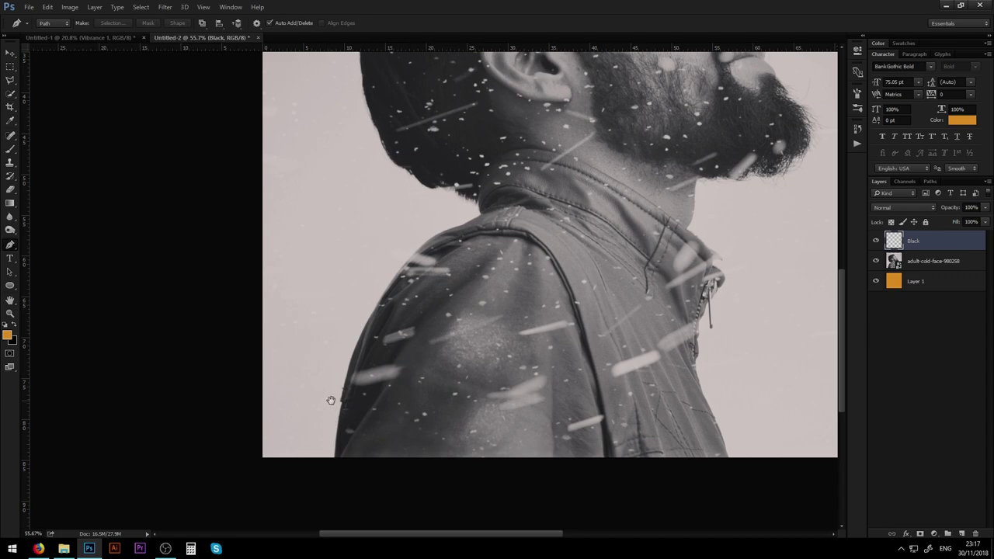
pyautogui.moveTo(331, 401); pyautogui.dragTo(393, 388)
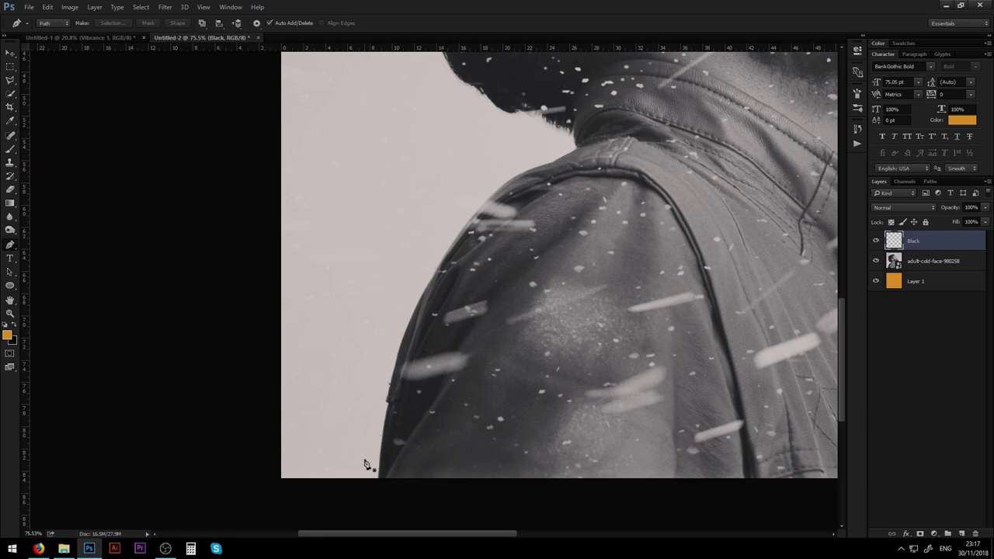
pyautogui.click(379, 487)
pyautogui.moveTo(389, 405); pyautogui.dragTo(406, 406)
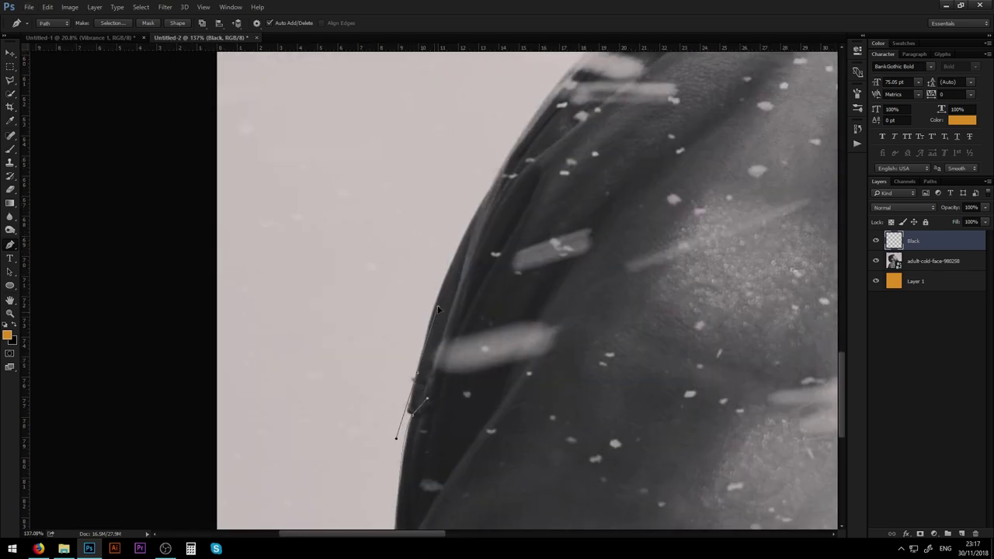
pyautogui.moveTo(438, 308); pyautogui.dragTo(440, 303)
pyautogui.moveTo(427, 400); pyautogui.dragTo(415, 406)
pyautogui.moveTo(394, 443); pyautogui.dragTo(398, 427)
# - Extend the path along the curved back of the sleeve to the top of the shoulder
pyautogui.moveTo(467, 257); pyautogui.dragTo(440, 385)
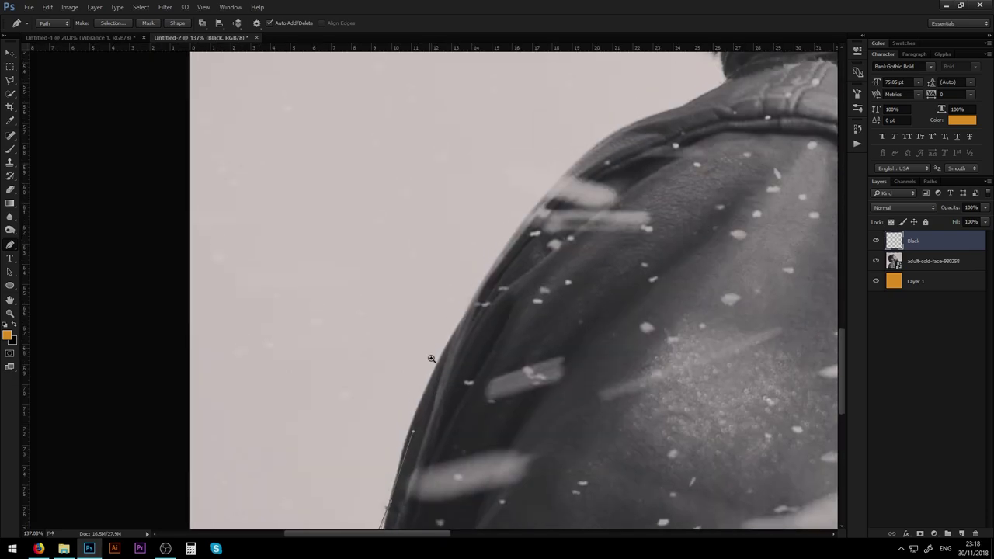
pyautogui.moveTo(683, 107); pyautogui.dragTo(791, 56)
pyautogui.moveTo(327, 432); pyautogui.dragTo(319, 420)
pyautogui.moveTo(403, 160); pyautogui.dragTo(443, 115)
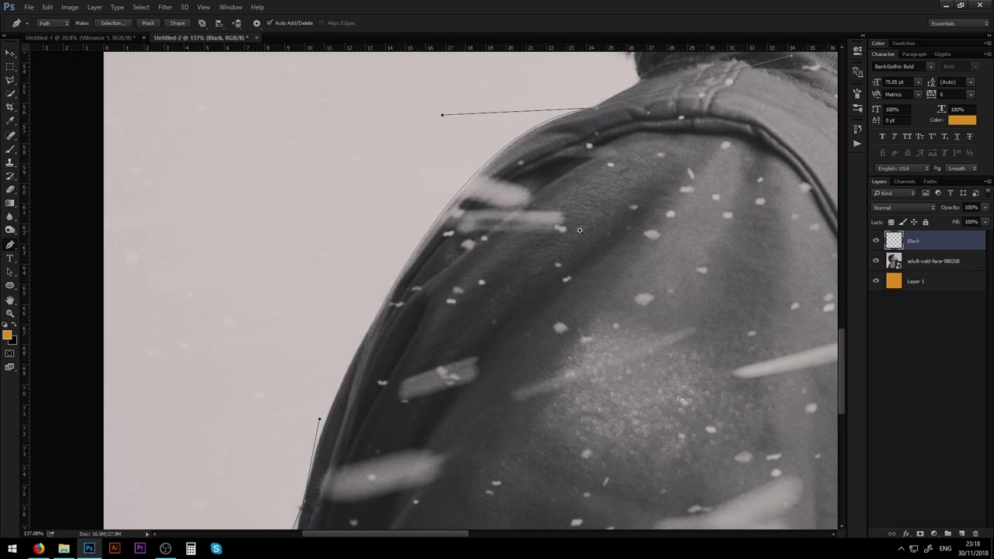
# - Continue the path from the shoulder up the back of the collar and along its upper edge to the front seam
pyautogui.moveTo(580, 231); pyautogui.dragTo(320, 405)
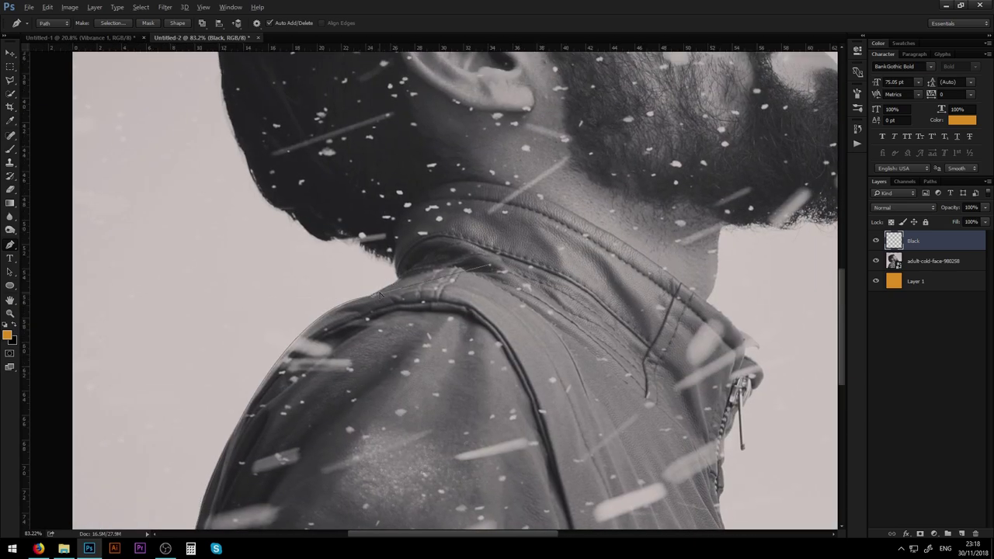
pyautogui.scroll(2, 381, 293)
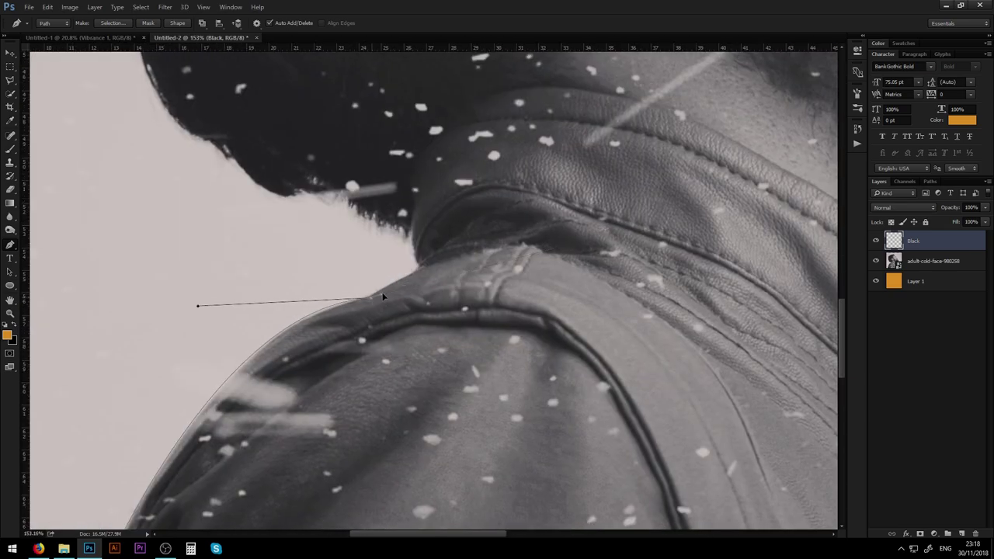
pyautogui.moveTo(422, 266)
pyautogui.mouseDown()
pyautogui.moveTo(431, 250)
pyautogui.moveTo(472, 237)
pyautogui.moveTo(413, 250)
pyautogui.mouseUp()
pyautogui.moveTo(437, 121); pyautogui.dragTo(484, 88)
pyautogui.moveTo(613, 158); pyautogui.dragTo(342, 198)
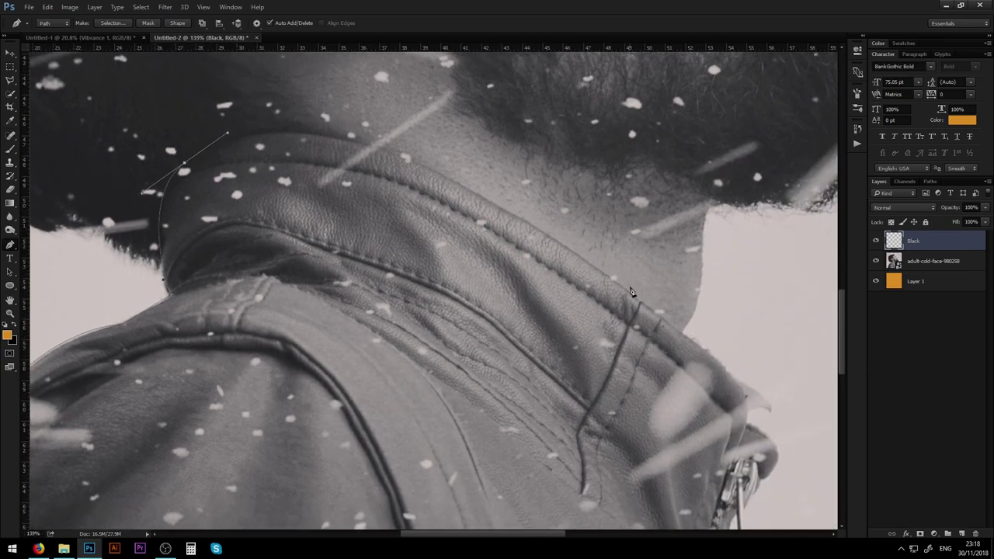
pyautogui.moveTo(639, 304); pyautogui.dragTo(557, 301)
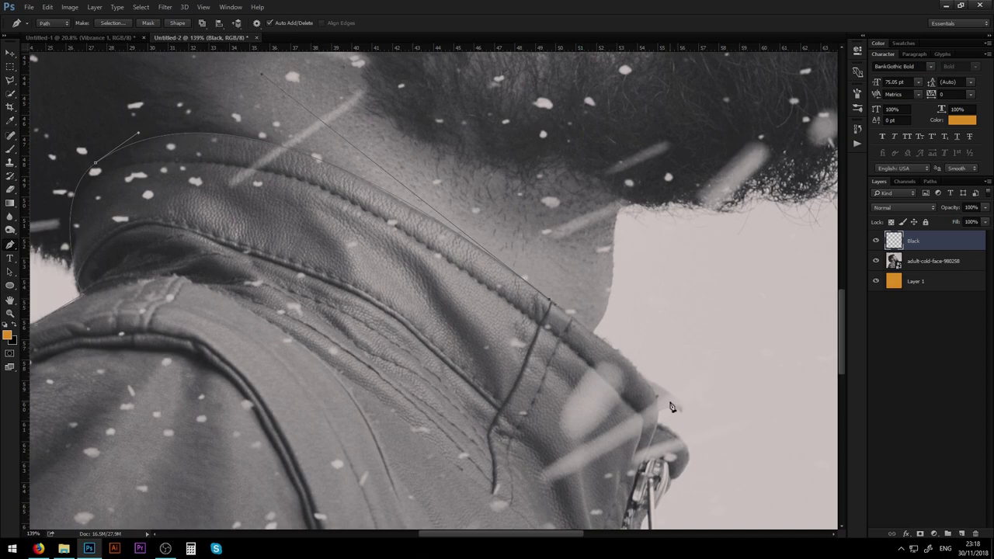
# - Try to trace the front end of the collar's upper edge with several short path segments
pyautogui.moveTo(658, 425); pyautogui.dragTo(665, 394)
pyautogui.hotkey('ctrl', 'z')
pyautogui.click(572, 317)
pyautogui.moveTo(586, 324); pyautogui.dragTo(597, 333)
pyautogui.click(607, 347)
pyautogui.moveTo(631, 362); pyautogui.dragTo(639, 375)
pyautogui.click(652, 394)
pyautogui.click(662, 411)
pyautogui.hotkey('ctrl', 'alt', 'z')
pyautogui.hotkey('ctrl', 'alt', 'z')
pyautogui.hotkey('ctrl', 'alt', 'z')
pyautogui.hotkey('ctrl', 'alt', 'z')
pyautogui.hotkey('ctrl', 'alt', 'z')
pyautogui.hotkey('ctrl', 'alt', 'z')
pyautogui.hotkey('ctrl', 'alt', 'z')
# - Trace the path around the front tip of the collar and the hanging zipper pull
pyautogui.moveTo(657, 423); pyautogui.dragTo(573, 268)
pyautogui.moveTo(592, 326); pyautogui.dragTo(522, 289)
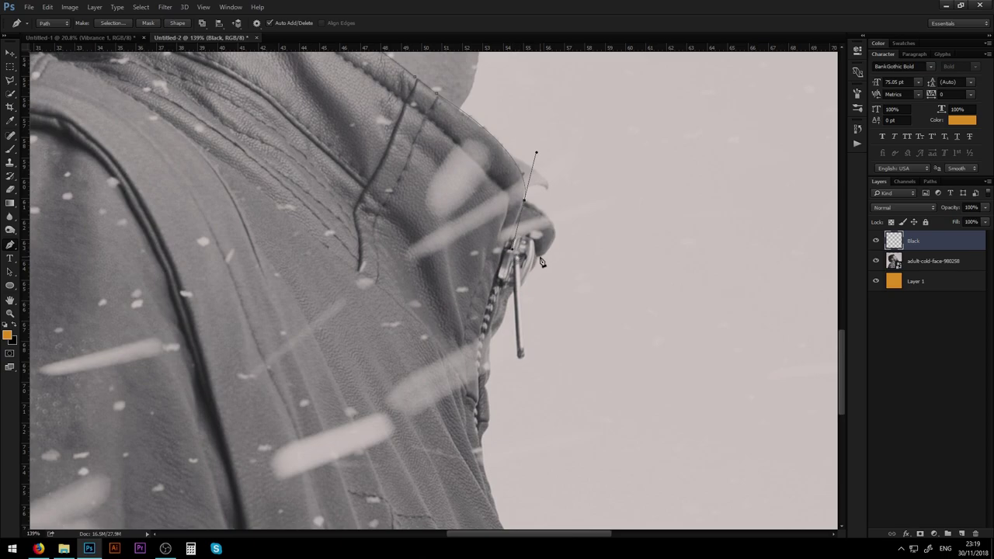
pyautogui.moveTo(555, 229); pyautogui.dragTo(548, 253)
pyautogui.click(521, 288)
pyautogui.moveTo(520, 358); pyautogui.dragTo(505, 324)
pyautogui.click(515, 291)
pyautogui.click(507, 302)
pyautogui.scroll(4, 506, 311)
pyautogui.scroll(-4, 506, 310)
# - Continue the path down the jacket's front edge to just below the canvas
pyautogui.moveTo(476, 228); pyautogui.dragTo(456, 245)
pyautogui.moveTo(483, 371); pyautogui.dragTo(487, 398)
pyautogui.moveTo(480, 345); pyautogui.dragTo(499, 329)
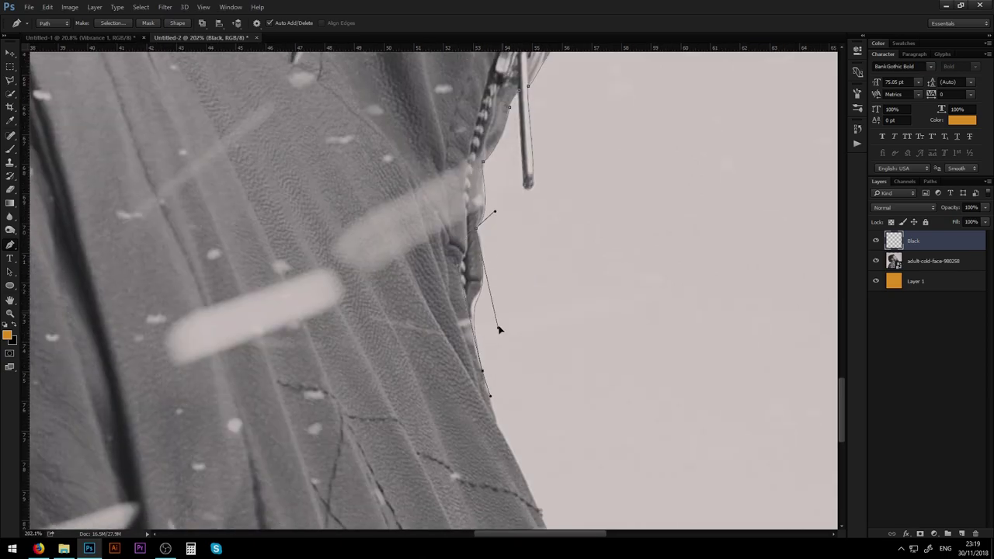
pyautogui.moveTo(491, 458); pyautogui.dragTo(419, 220)
pyautogui.moveTo(513, 401); pyautogui.dragTo(513, 476)
pyautogui.click(528, 437)
# - Close the jacket path along the bottom of the canvas and convert it into a selection
pyautogui.scroll(-6, 590, 369)
pyautogui.click(156, 391)
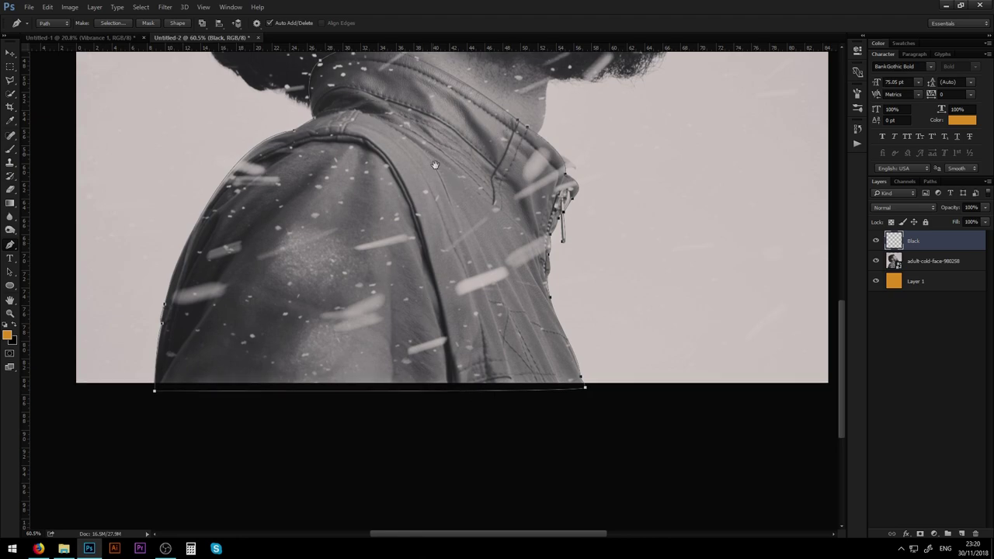
pyautogui.moveTo(433, 153); pyautogui.dragTo(440, 184)
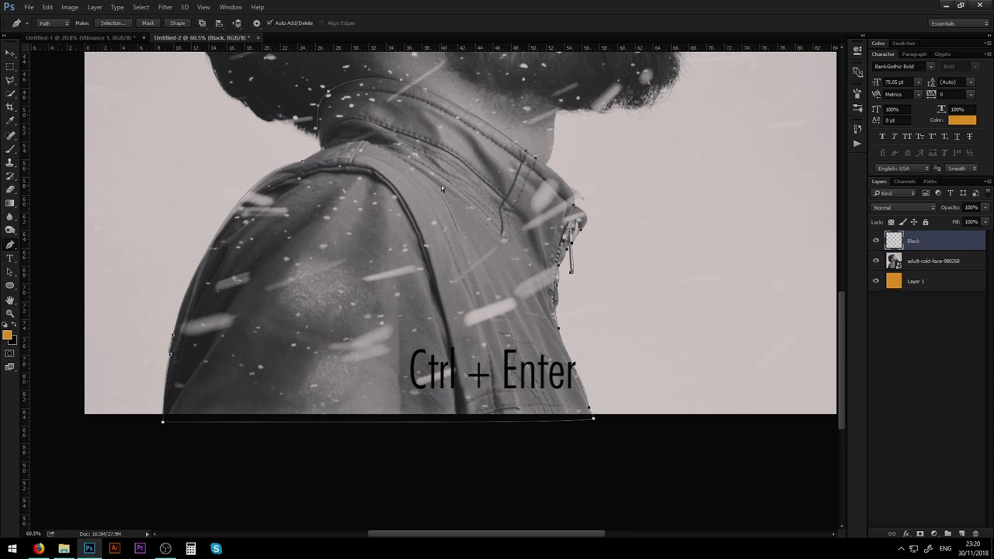
pyautogui.hotkey('ctrl', 'Return')
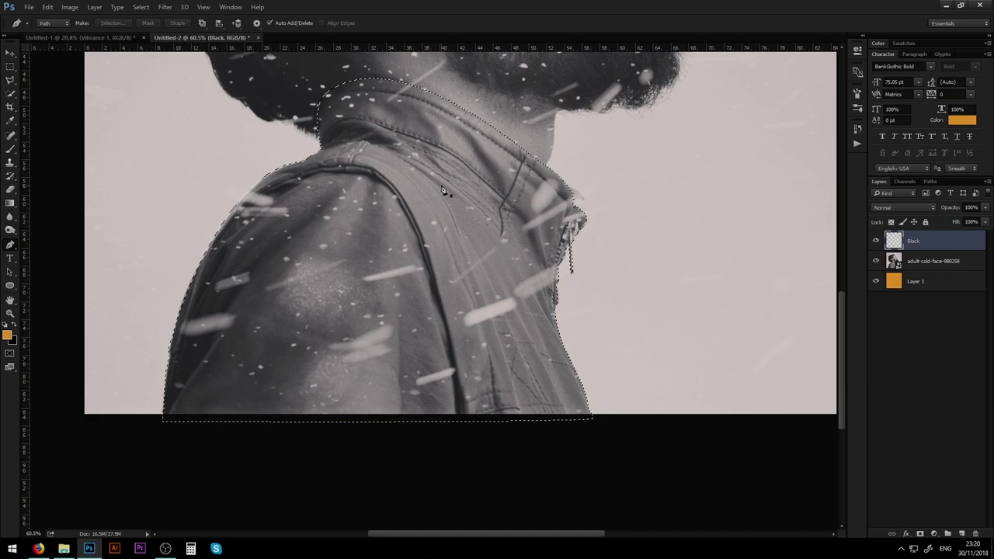
# - Paint the selected jacket area solid black on the Black layer with the Brush tool, and remove the selection
pyautogui.press('x')
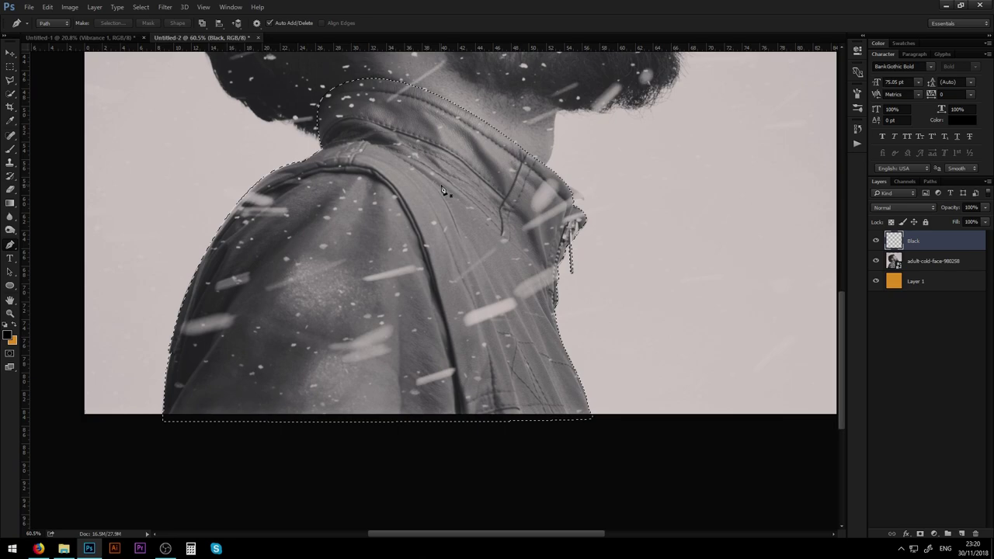
pyautogui.press('b')
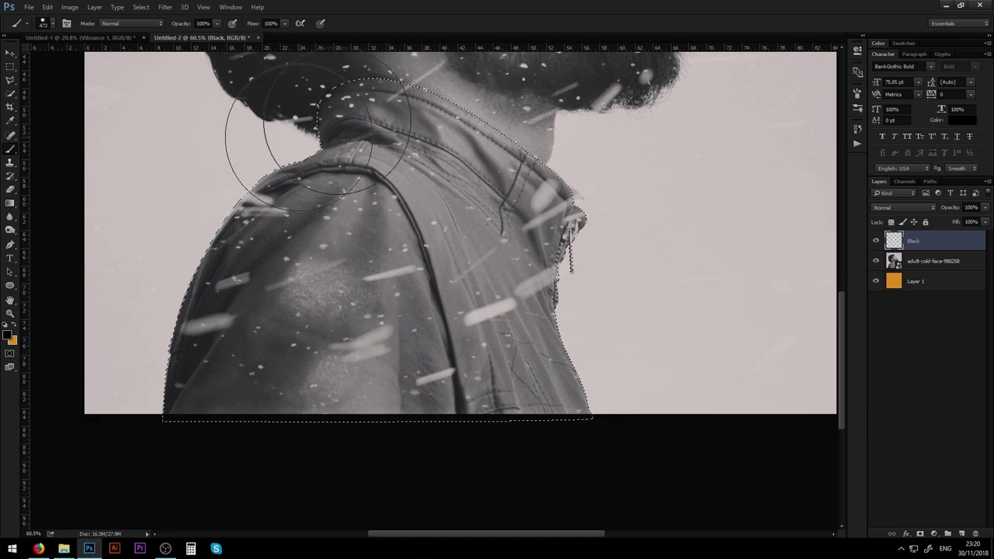
pyautogui.moveTo(267, 133)
pyautogui.mouseDown()
pyautogui.moveTo(210, 300)
pyautogui.moveTo(277, 395)
pyautogui.moveTo(543, 373)
pyautogui.mouseUp()
pyautogui.moveTo(711, 264)
pyautogui.mouseDown()
pyautogui.moveTo(854, 293)
pyautogui.moveTo(459, 284)
pyautogui.moveTo(235, 359)
pyautogui.mouseUp()
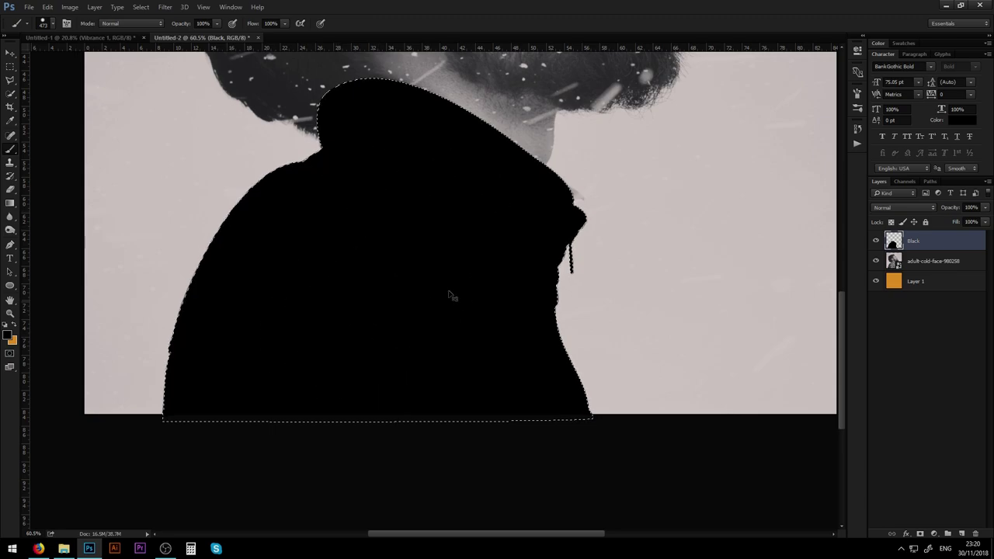
pyautogui.hotkey('ctrl', 'd')
pyautogui.press('v')
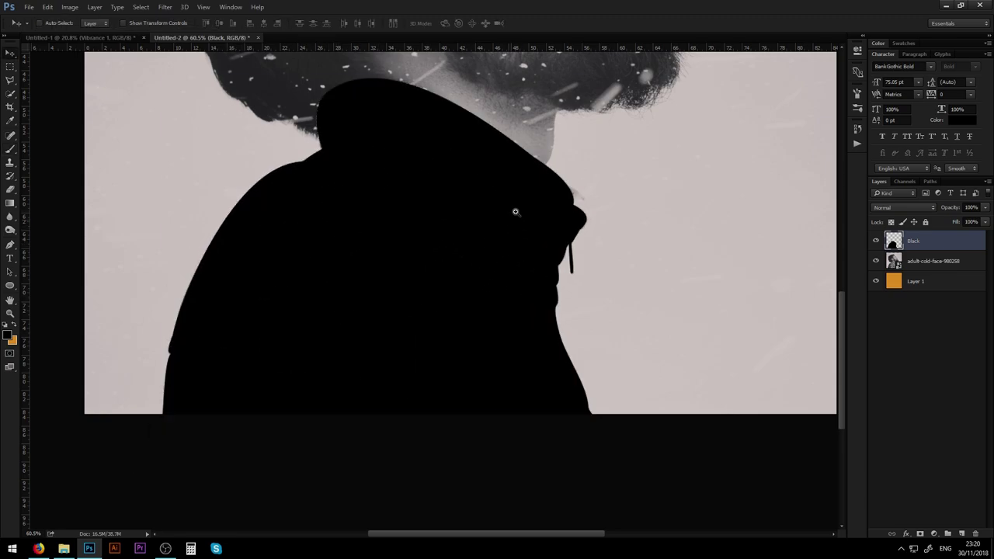
# - Hide the photo layer briefly to check the black jacket shape against the orange background, and show the photo again
pyautogui.scroll(-3, 515, 212)
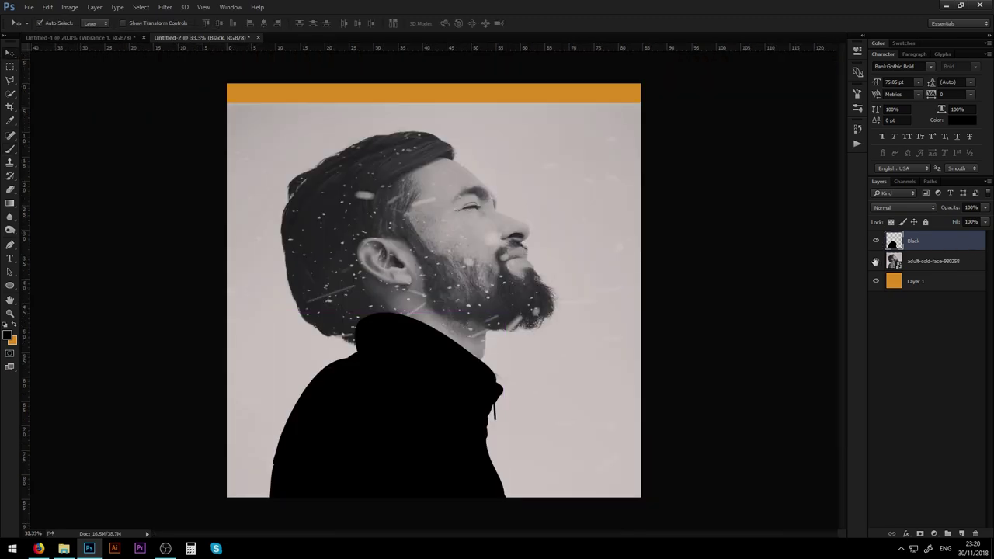
pyautogui.click(877, 261)
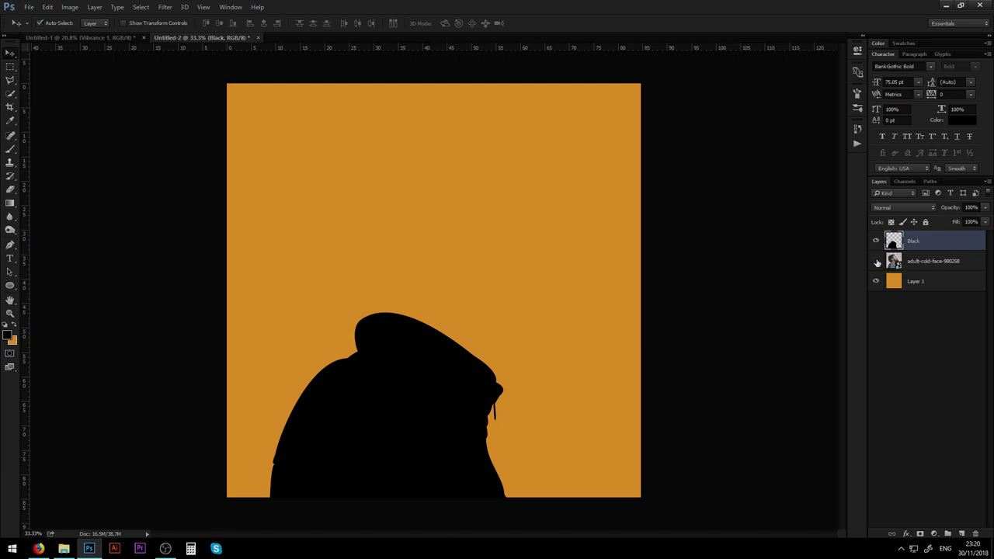
pyautogui.click(877, 262)
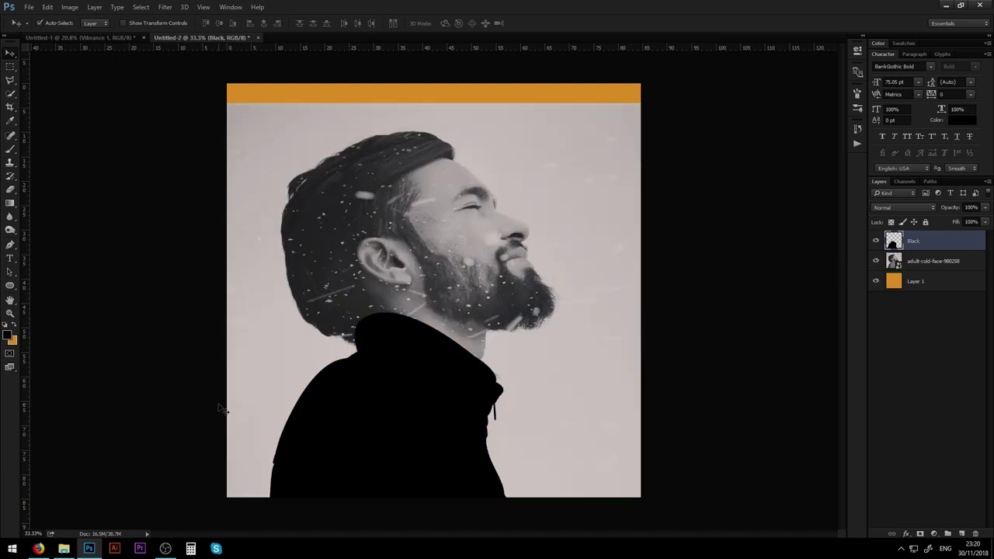
# - Trace a path with the Pen tool from the top of the ear down the jaw, around the beard and up to the moustache
pyautogui.press('p')
pyautogui.scroll(2, 399, 237)
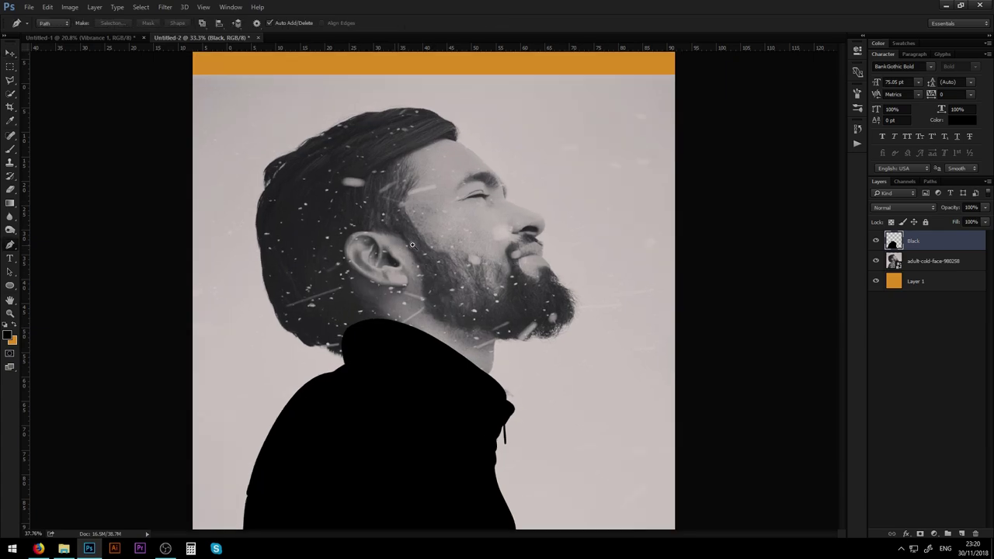
pyautogui.click(378, 240)
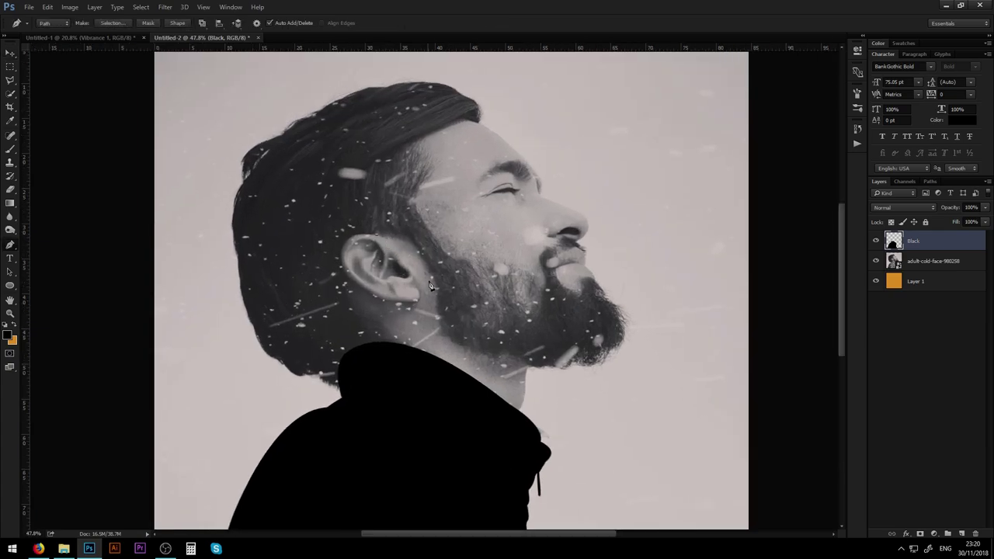
pyautogui.moveTo(438, 295)
pyautogui.mouseDown()
pyautogui.moveTo(454, 364)
pyautogui.moveTo(436, 302)
pyautogui.mouseUp()
pyautogui.moveTo(495, 355); pyautogui.dragTo(548, 369)
pyautogui.moveTo(607, 355); pyautogui.dragTo(607, 320)
pyautogui.moveTo(597, 279); pyautogui.dragTo(475, 252)
pyautogui.click(573, 293)
pyautogui.click(552, 263)
pyautogui.click(586, 253)
# - Continue the path up the sideburn, along the hairline and around the hair down to the neck below the ear
pyautogui.scroll(8, 587, 258)
pyautogui.scroll(1, 301, 253)
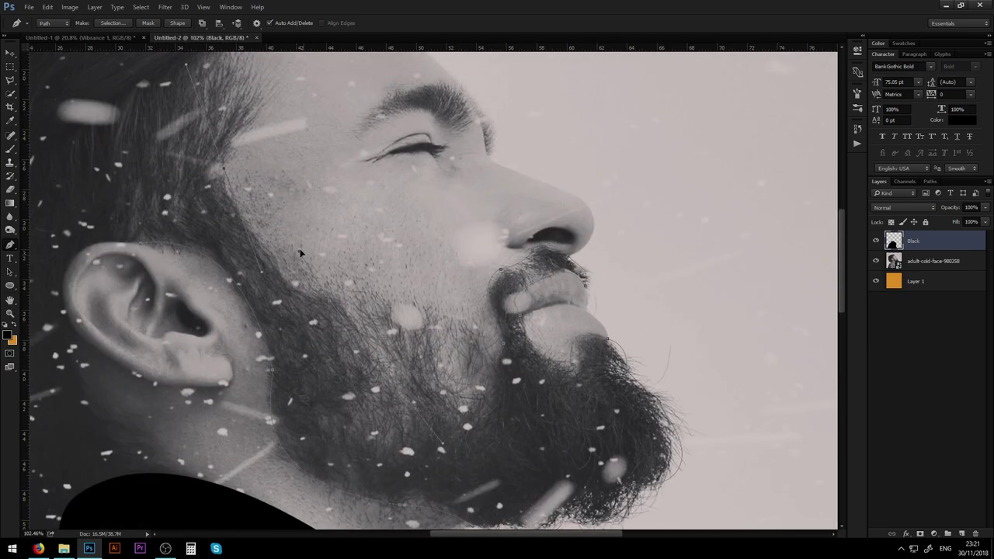
pyautogui.moveTo(223, 157); pyautogui.dragTo(186, 56)
pyautogui.moveTo(186, 56); pyautogui.dragTo(319, 199)
pyautogui.moveTo(365, 170); pyautogui.dragTo(404, 181)
pyautogui.keyDown('alt'); pyautogui.click(365, 170); pyautogui.keyUp('alt')
pyautogui.moveTo(386, 155); pyautogui.dragTo(297, 175)
pyautogui.moveTo(194, 256); pyautogui.dragTo(404, 172)
pyautogui.moveTo(287, 274); pyautogui.dragTo(436, 218)
pyautogui.moveTo(408, 277); pyautogui.dragTo(448, 371)
pyautogui.moveTo(439, 422); pyautogui.dragTo(458, 459)
pyautogui.moveTo(558, 434); pyautogui.dragTo(380, 233)
# - Close the hair and beard path along the back and top of the ear and convert it into a selection
pyautogui.scroll(5, 434, 226)
pyautogui.moveTo(500, 132); pyautogui.dragTo(501, 134)
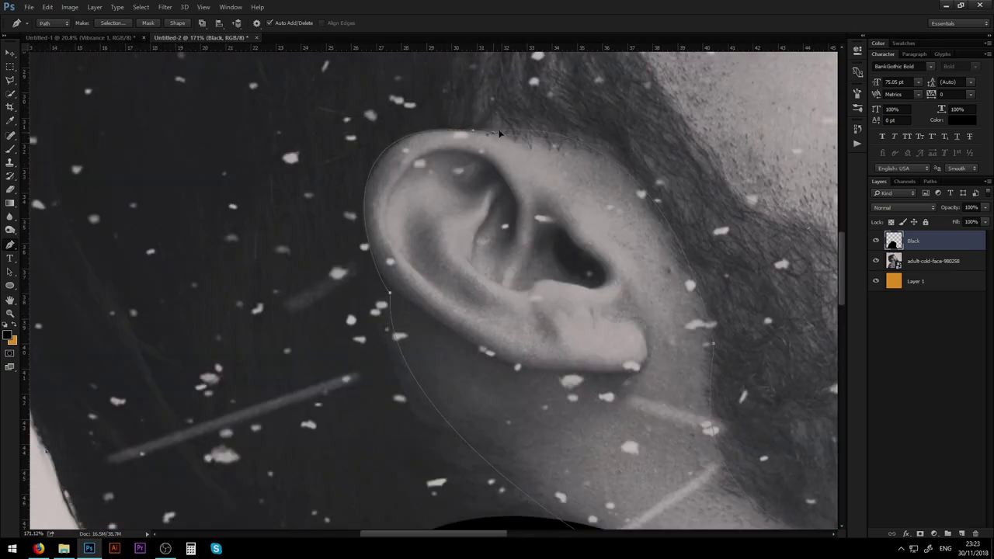
pyautogui.hotkey('ctrl', 'Return')
# - Fill the hair and beard selection with black and remove the selection
pyautogui.scroll(-15, 524, 288)
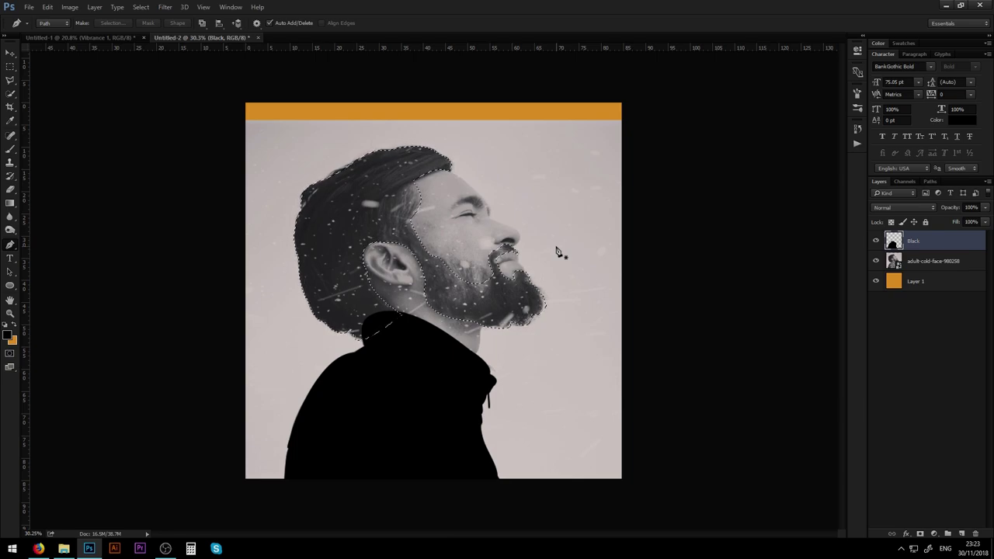
pyautogui.hotkey('alt', 'BackSpace')
pyautogui.hotkey('ctrl', 'd')
pyautogui.press('v')
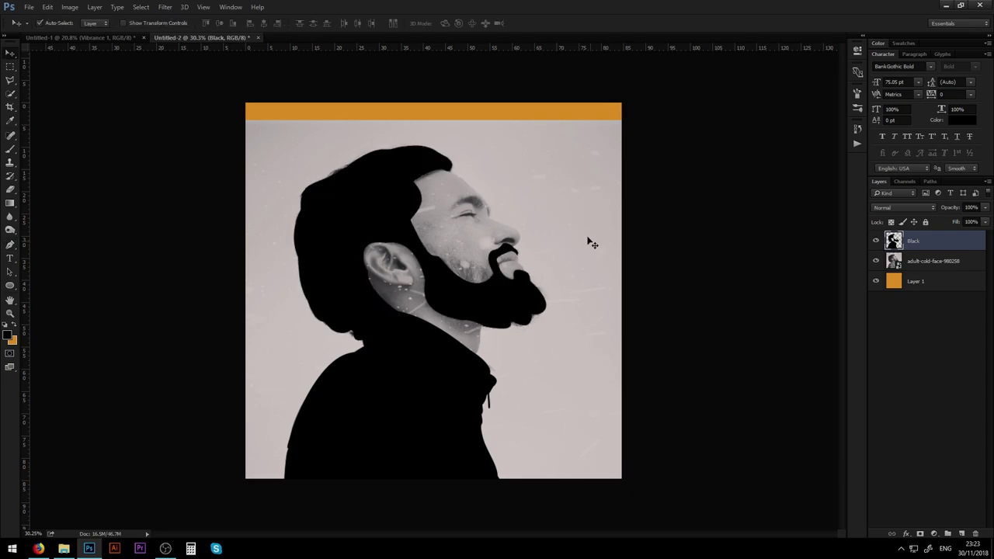
# - Hide the photo layer to examine the black hair, beard and jacket silhouette, and show the photo again
pyautogui.click(876, 260)
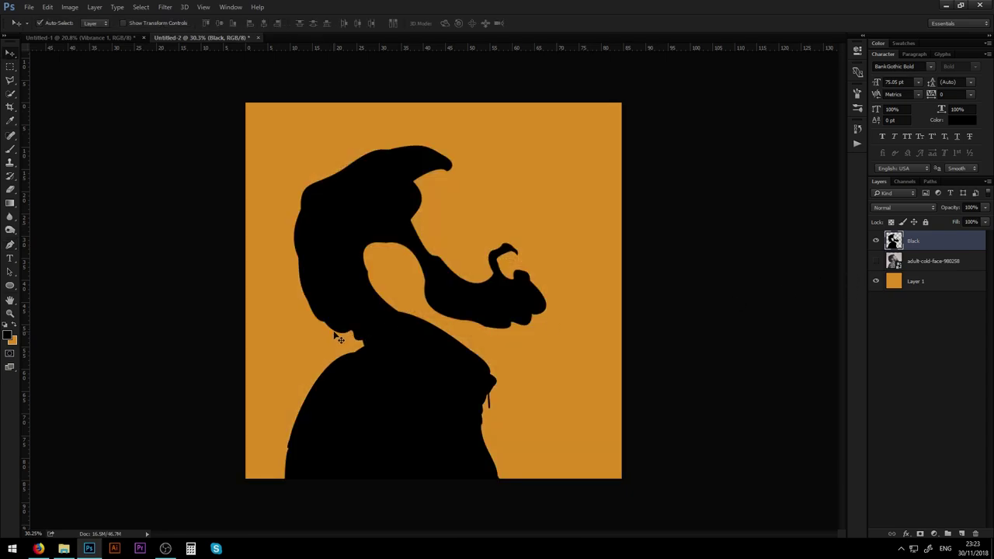
pyautogui.scroll(3, 454, 305)
pyautogui.scroll(-1, 435, 303)
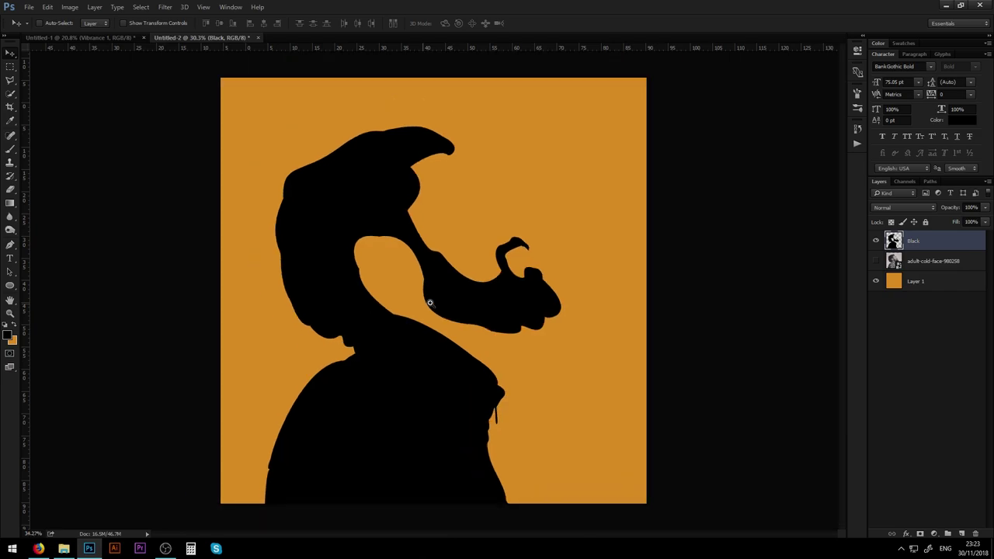
pyautogui.click(875, 261)
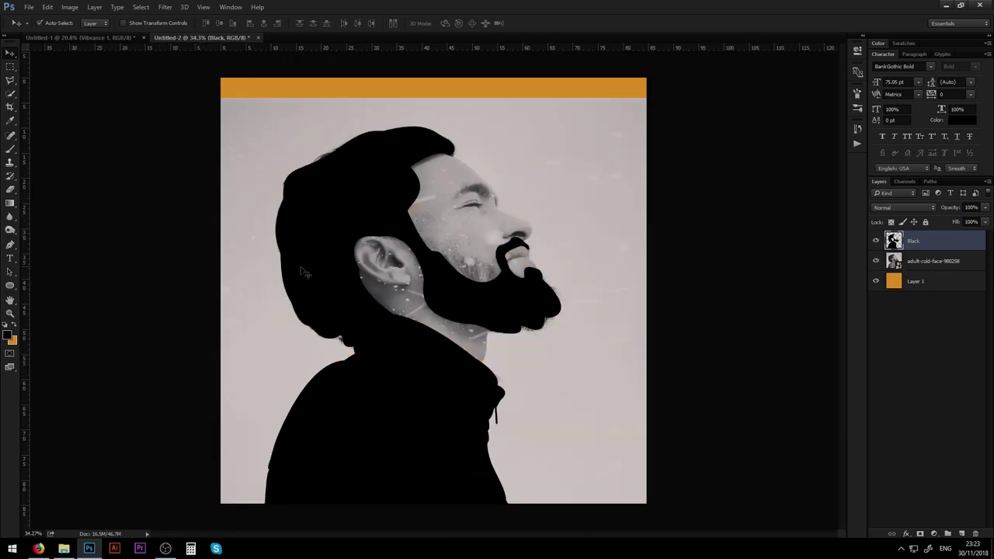
# - Trace the eyebrow with the Pen tool and fill it with black
pyautogui.scroll(3, 470, 217)
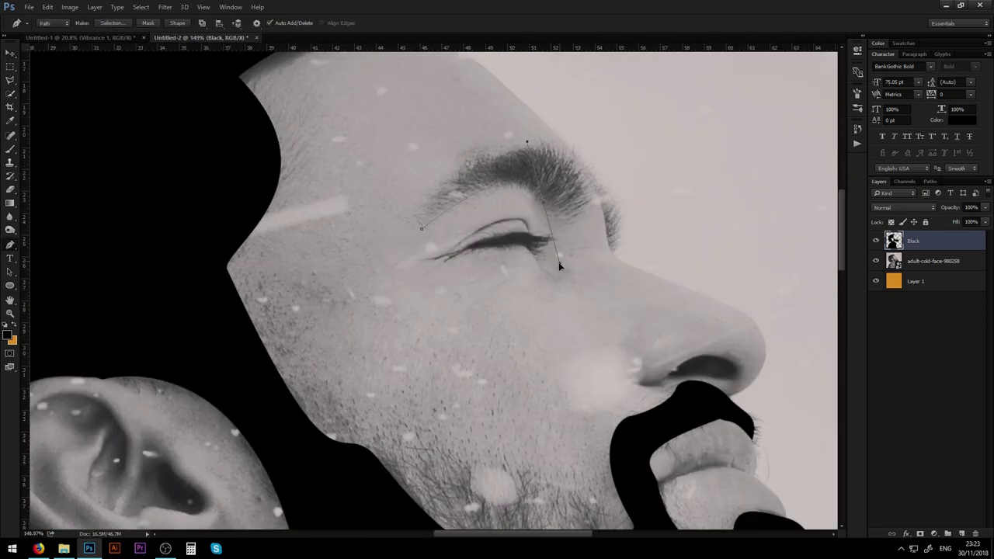
pyautogui.click(437, 126)
pyautogui.click(521, 138)
pyautogui.click(644, 218)
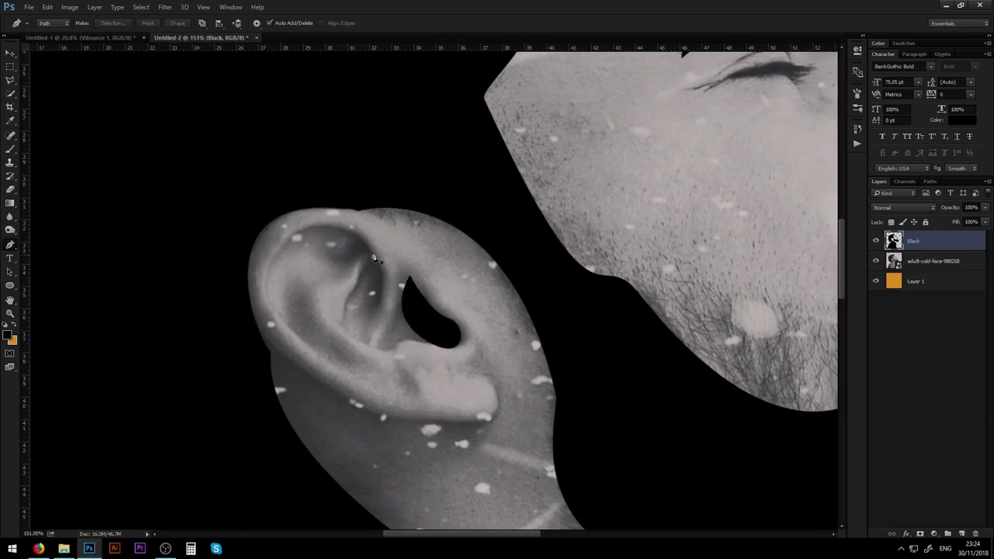
# - Trace the curved shadow inside the upper part of the ear and fill it with black
pyautogui.click(265, 278)
pyautogui.click(364, 256)
pyautogui.click(373, 294)
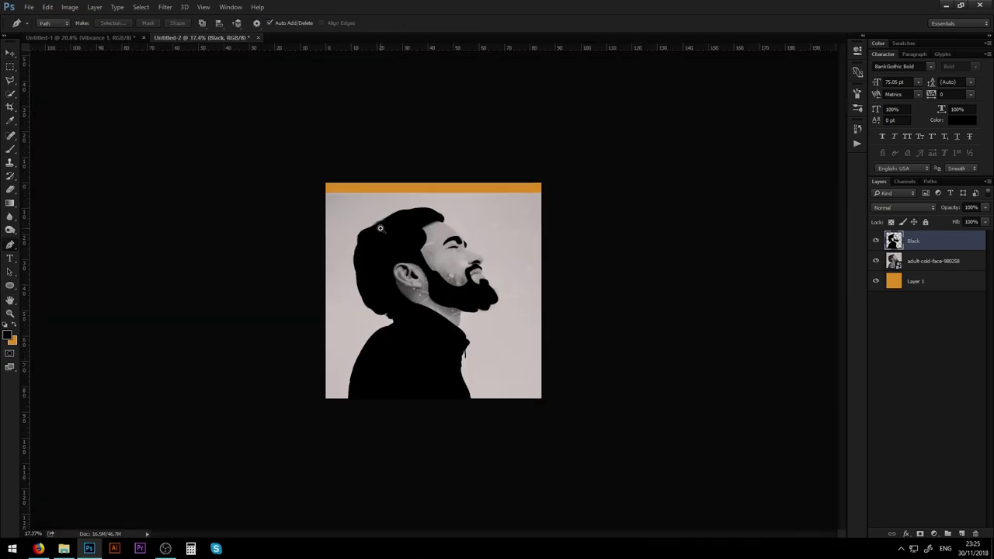
# - Hide the photo layer so that only the black shapes on the orange background are displayed
pyautogui.hotkey('ctrl', '0')
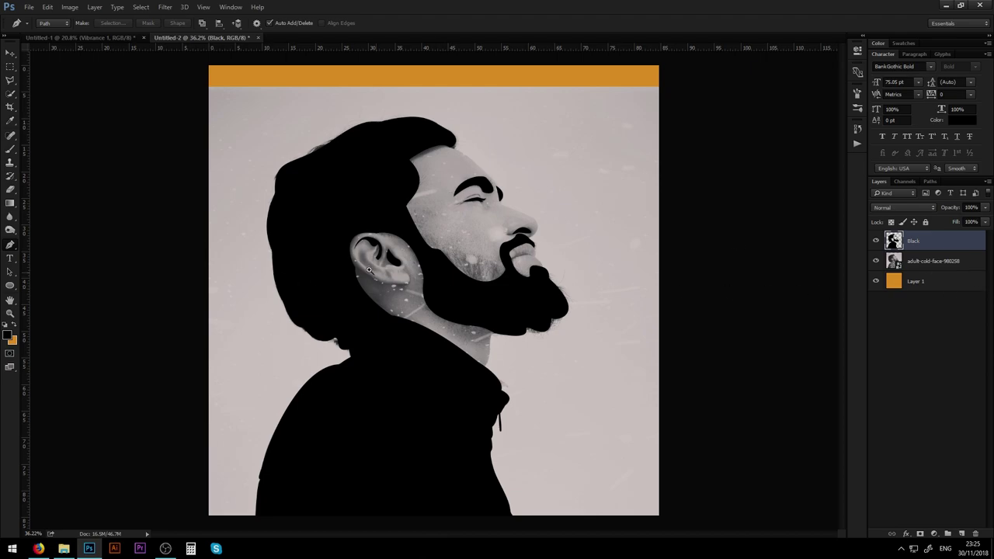
pyautogui.hotkey('ctrl', '-')
pyautogui.click(877, 262)
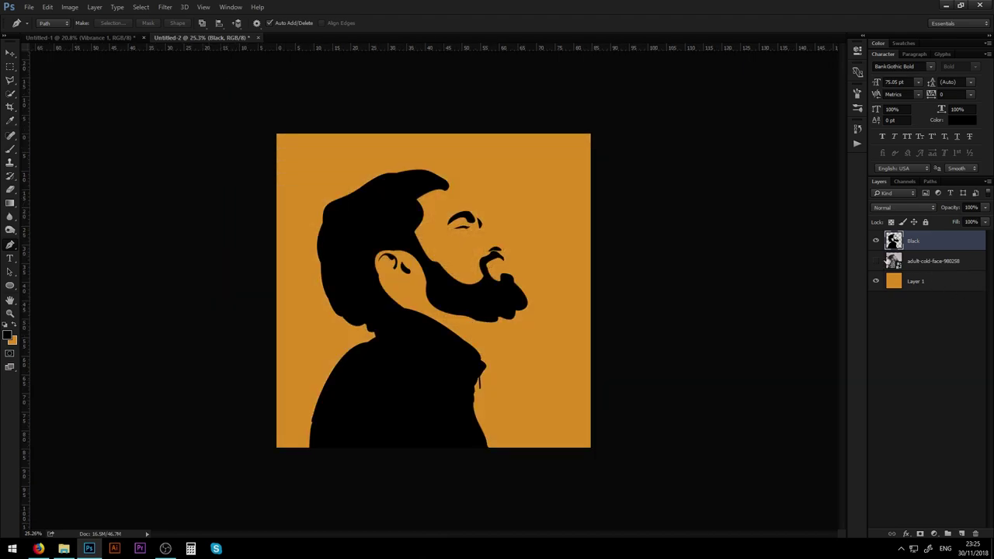
pyautogui.scroll(3, 398, 328)
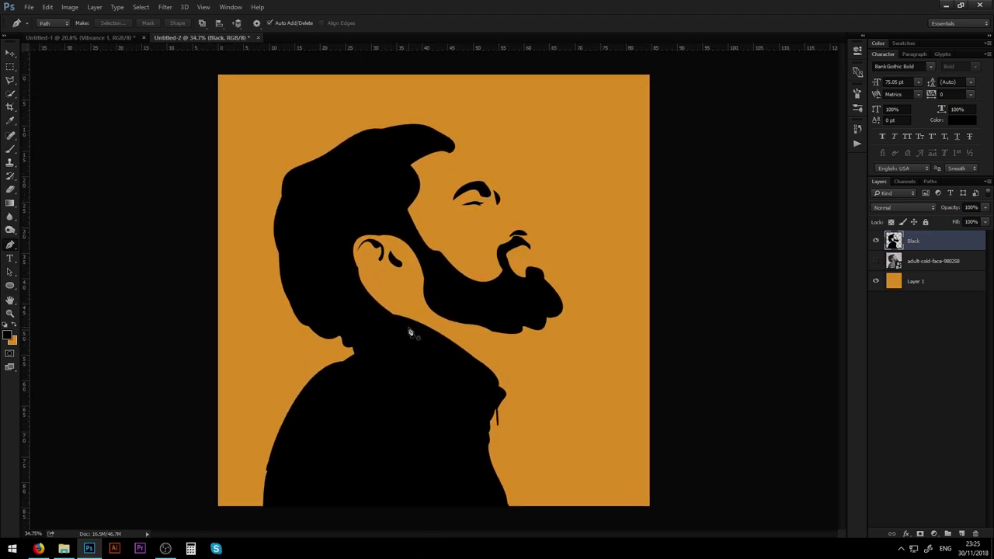